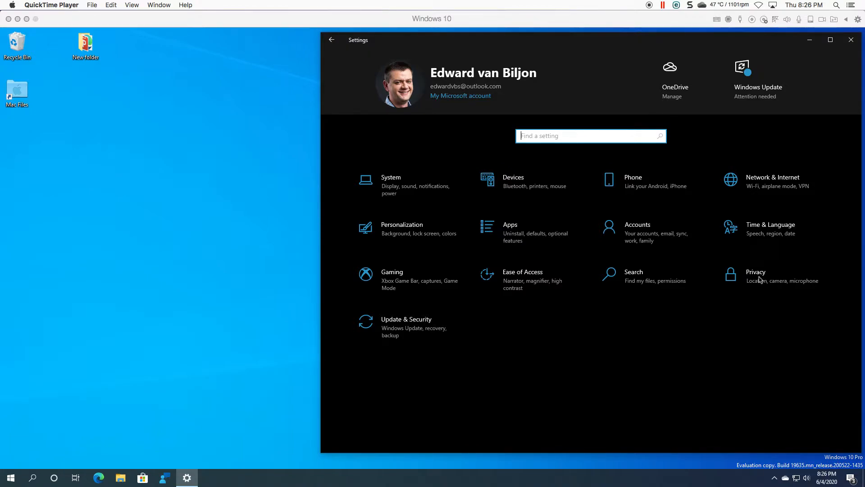
- Open the Privacy settings category and browse its list of permission pages
click(760, 279)
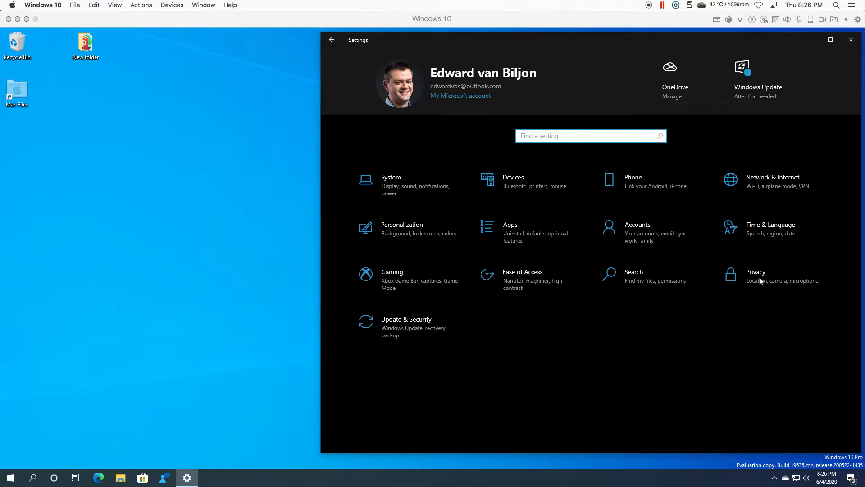
click(758, 280)
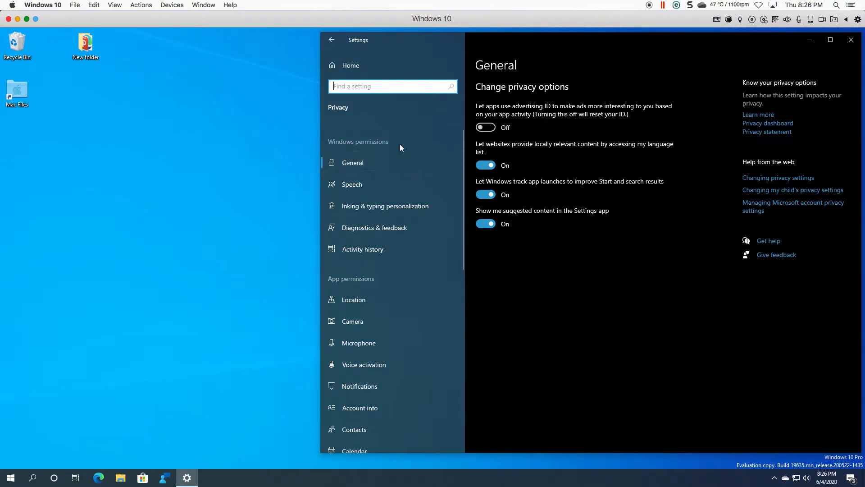
scroll(407, 256, down, 1)
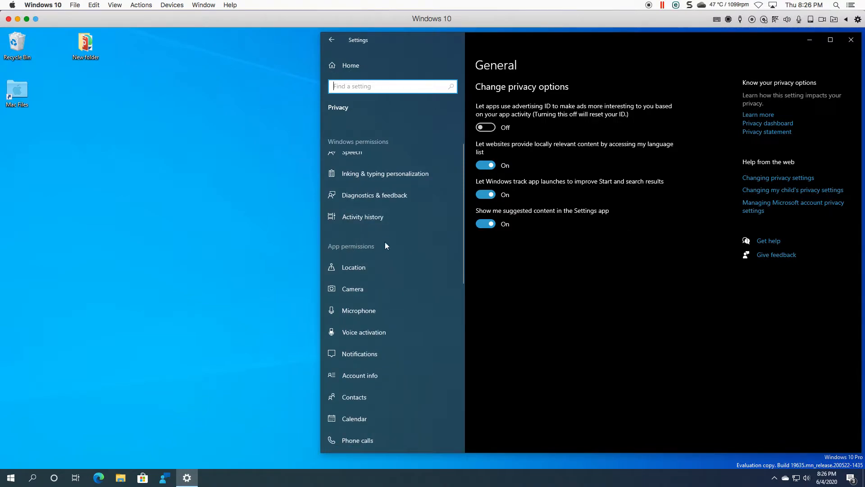
- Open the Camera privacy page and review which apps are allowed to access the camera
click(352, 290)
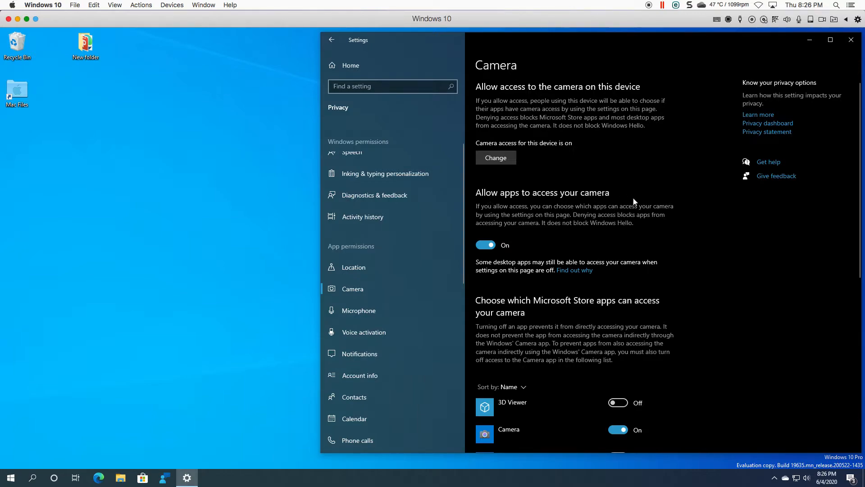
scroll(639, 201, down, 7)
scroll(639, 202, up, 1)
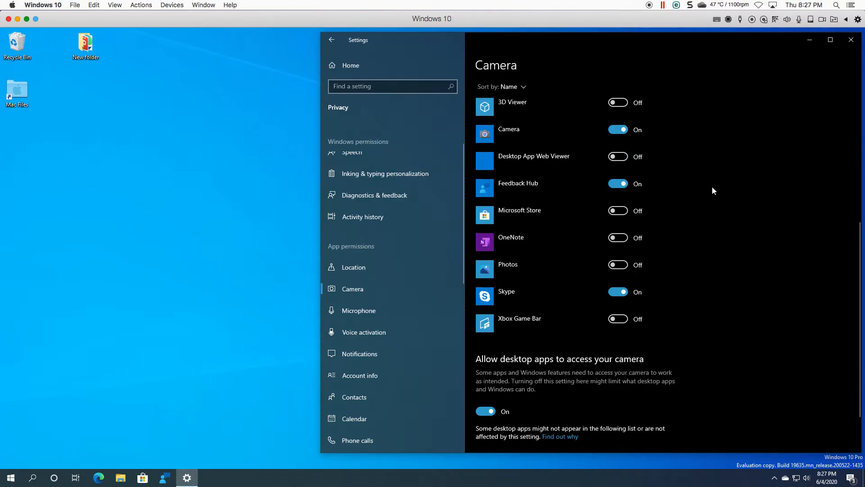
scroll(712, 185, down, 1)
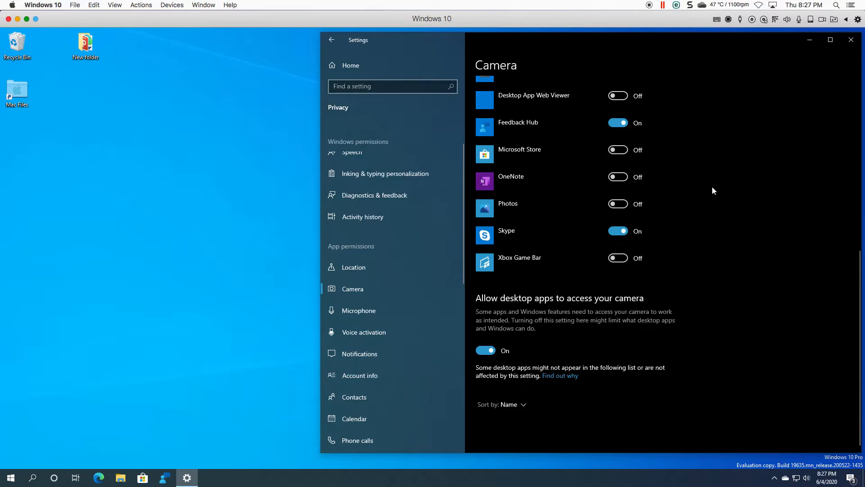
scroll(712, 188, up, 1)
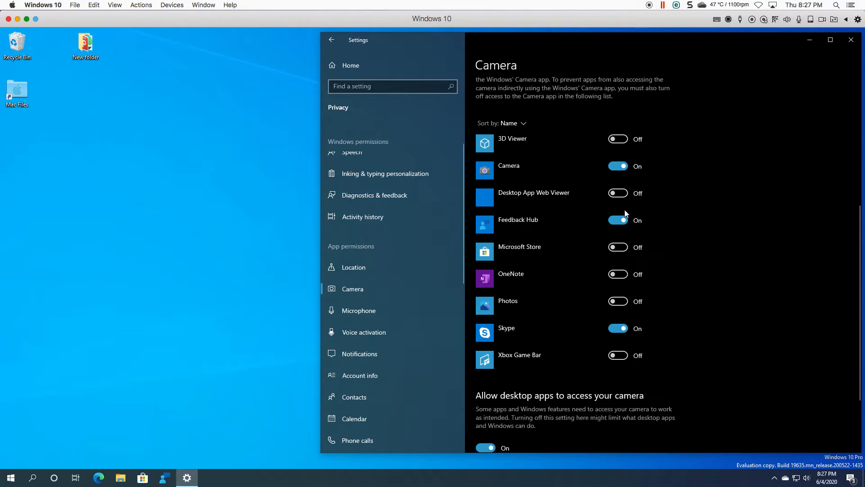
- Open the Microphone privacy page, check the device-wide access switch, and review which apps can use the microphone
click(373, 311)
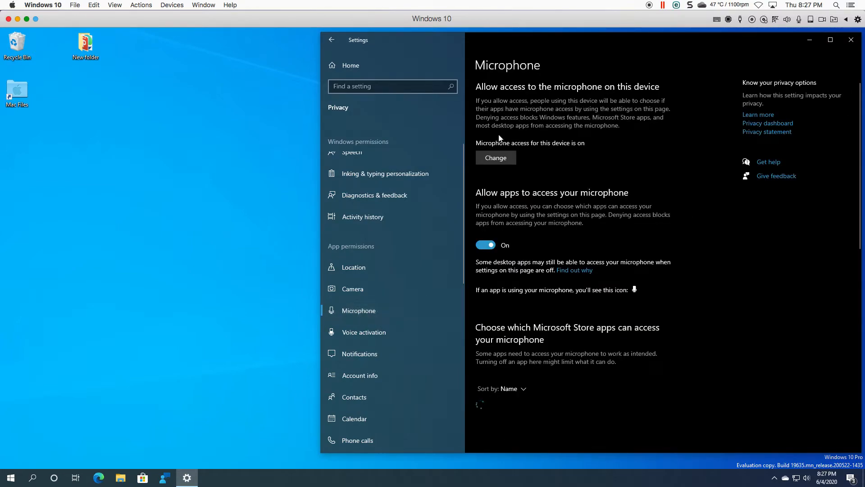
click(506, 160)
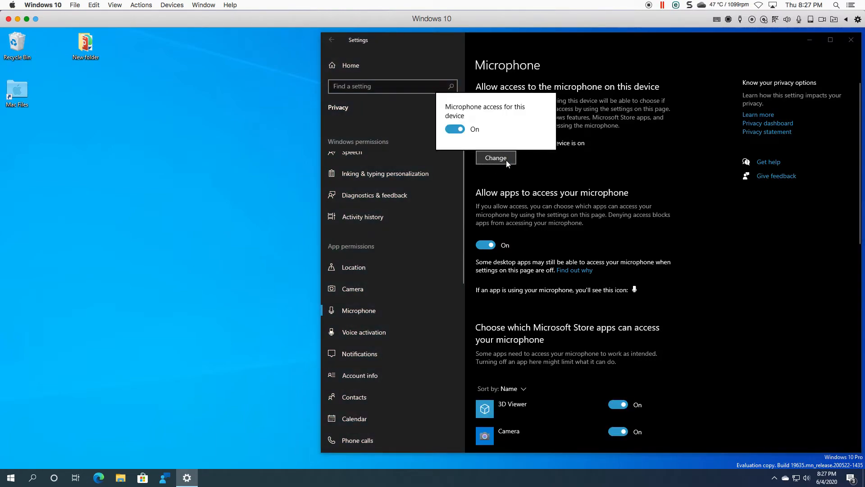
click(701, 200)
scroll(615, 287, down, 6)
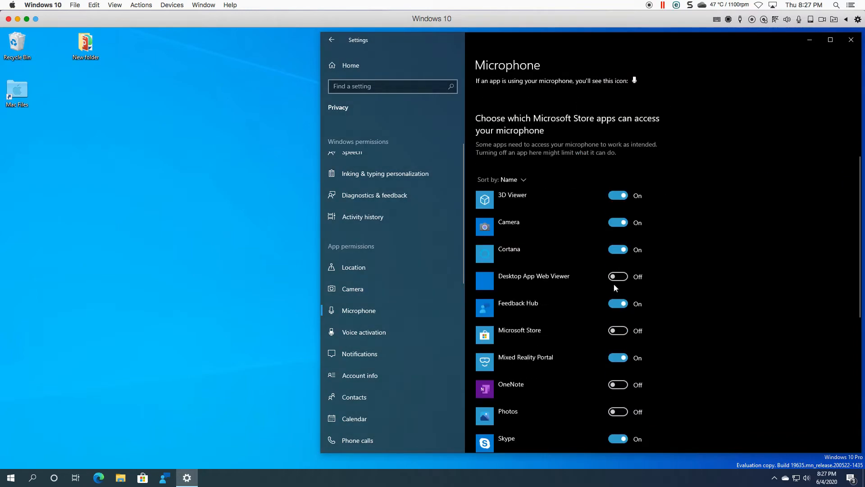
scroll(614, 284, down, 1)
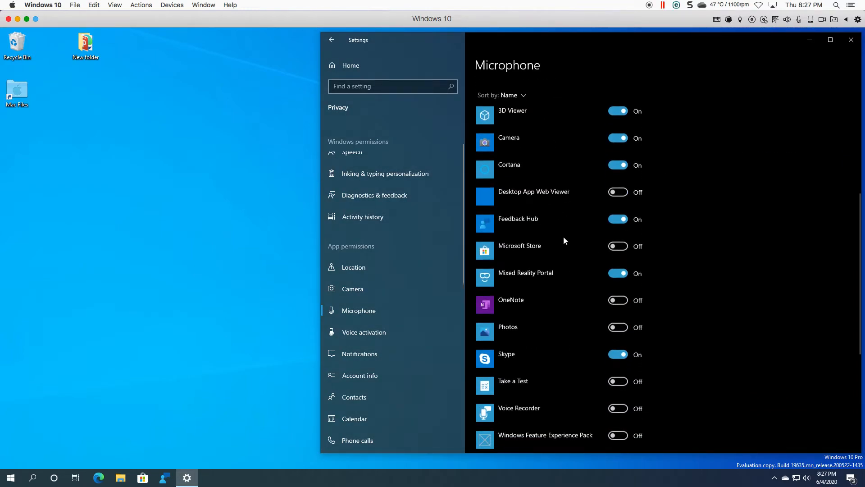
scroll(563, 236, down, 3)
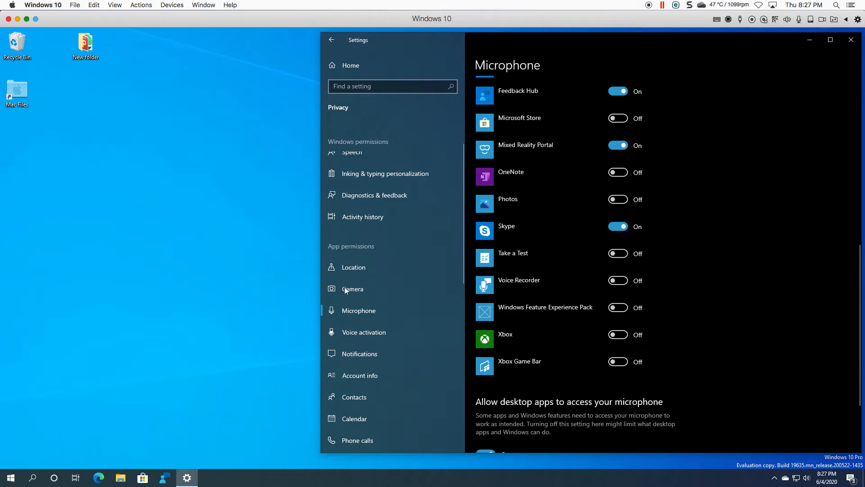
scroll(390, 295, down, 1)
scroll(390, 294, down, 2)
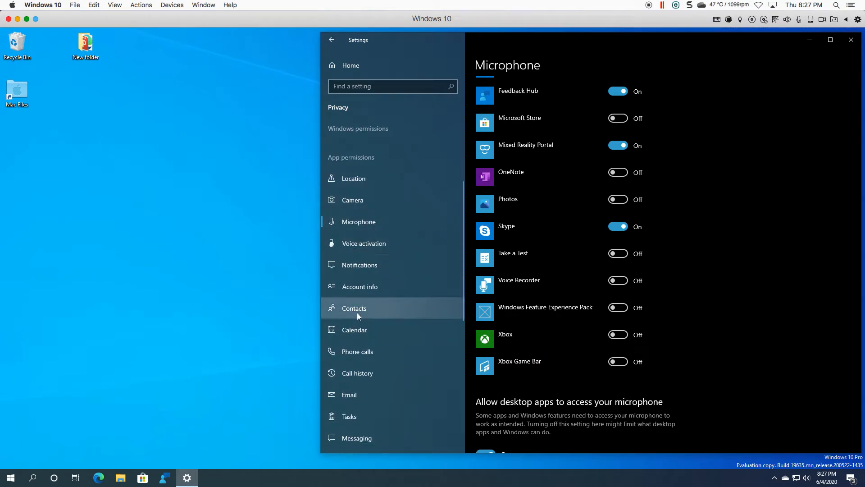
- Open the Voice activation privacy page and review its voice keyword and headset settings
click(365, 242)
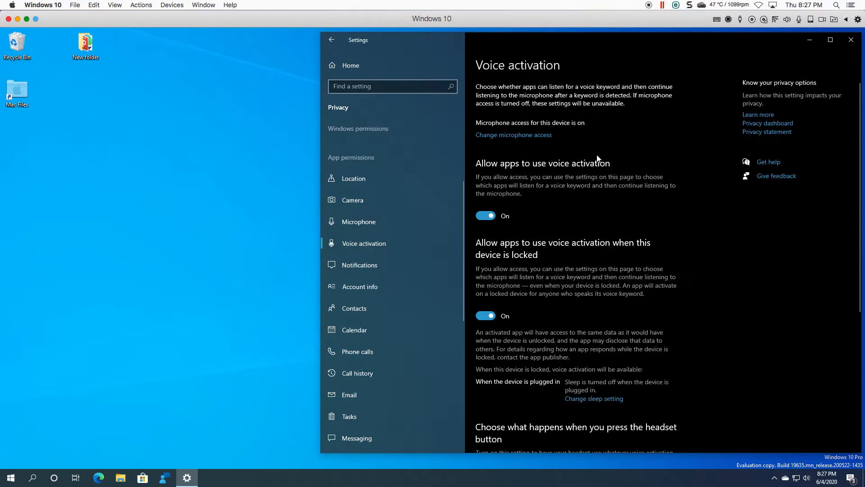
scroll(585, 201, down, 5)
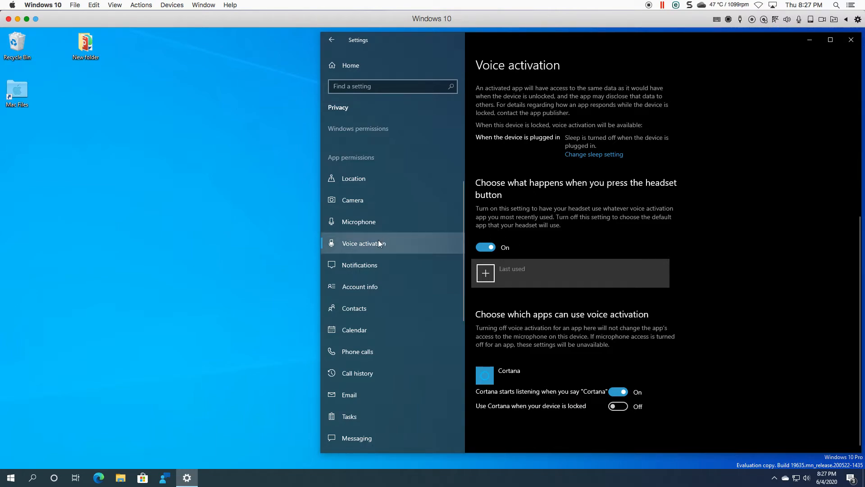
- Review the Account info and Email privacy pages and which apps can access them
click(371, 286)
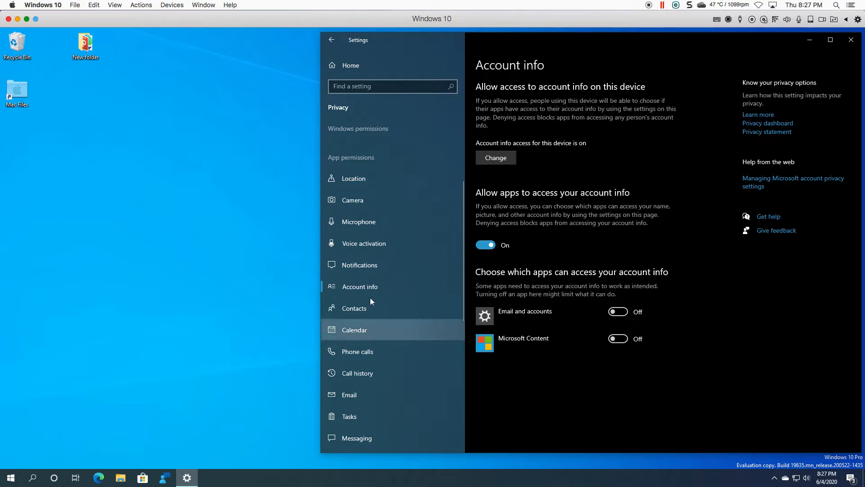
scroll(372, 282, down, 3)
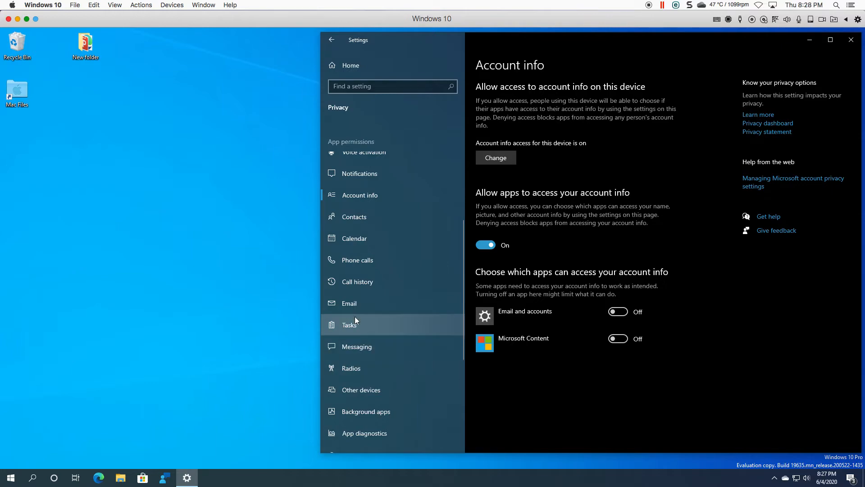
click(355, 305)
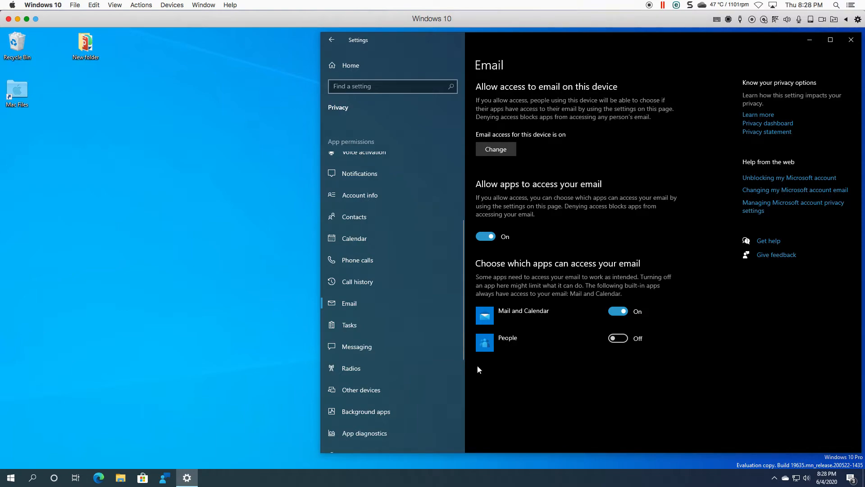
scroll(380, 248, down, 3)
scroll(353, 373, down, 2)
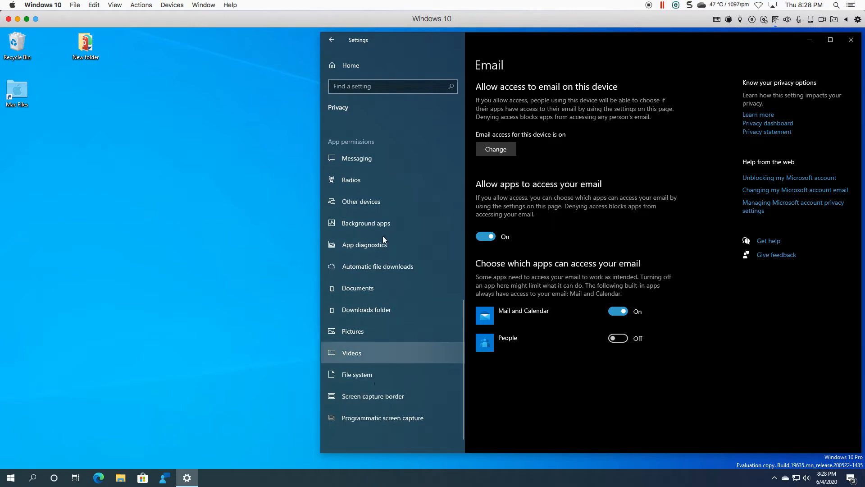
- Look through the Automatic file downloads, General and Speech privacy pages
click(378, 267)
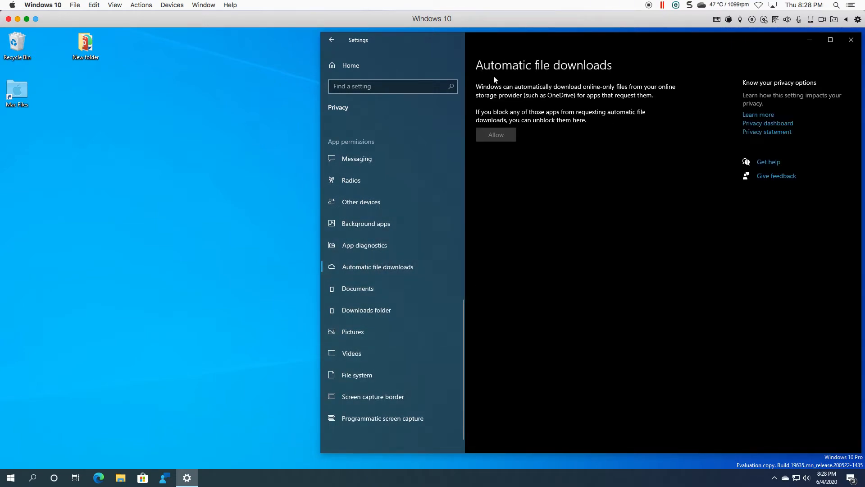
scroll(445, 204, up, 3)
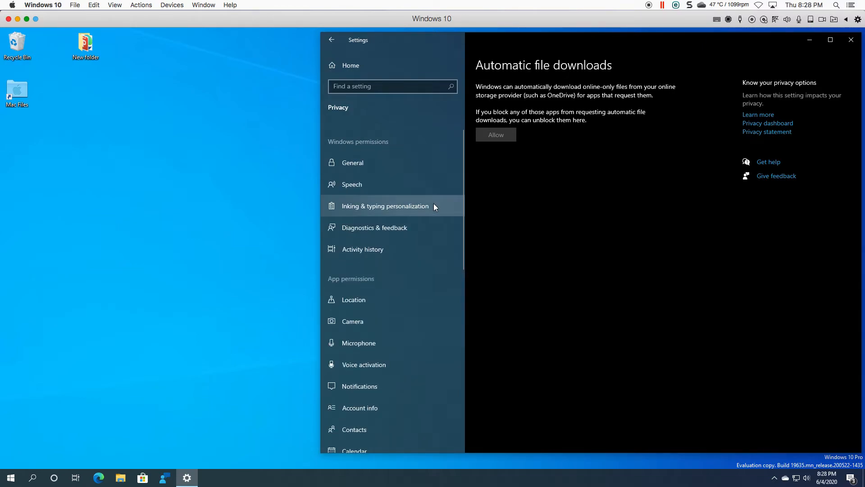
click(357, 166)
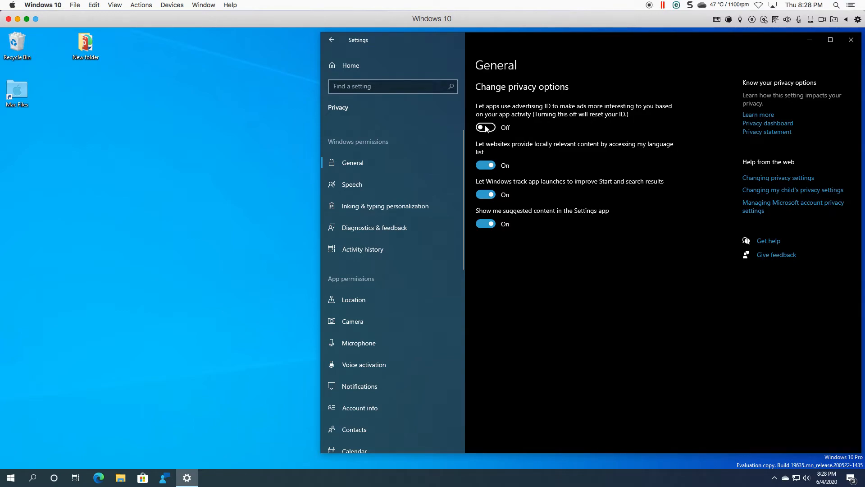
click(356, 186)
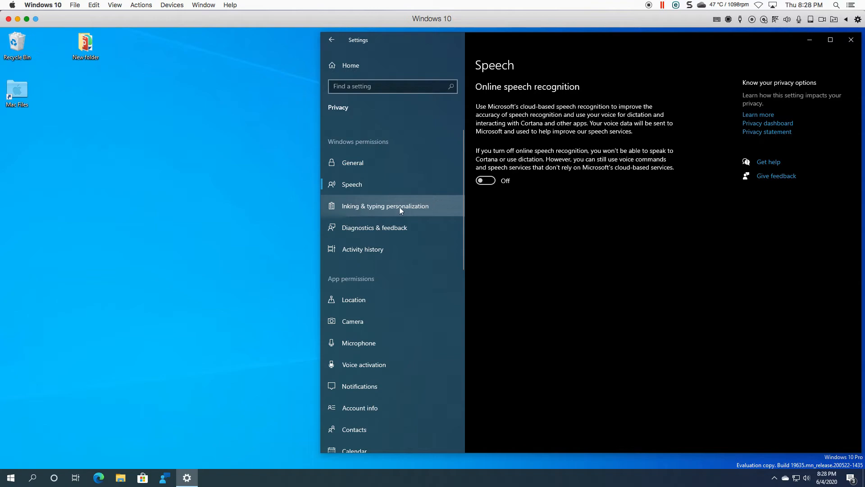
- Open the Diagnostics & feedback page and read through its diagnostic data and feedback frequency options
click(379, 226)
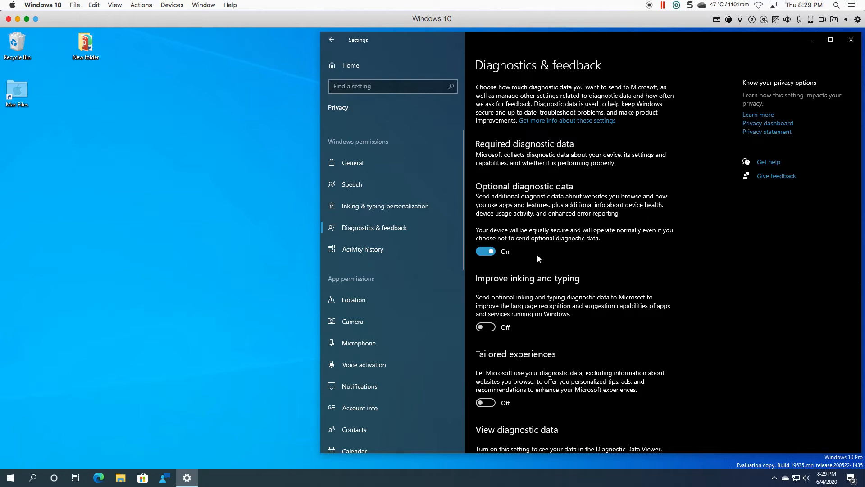
scroll(537, 253, down, 6)
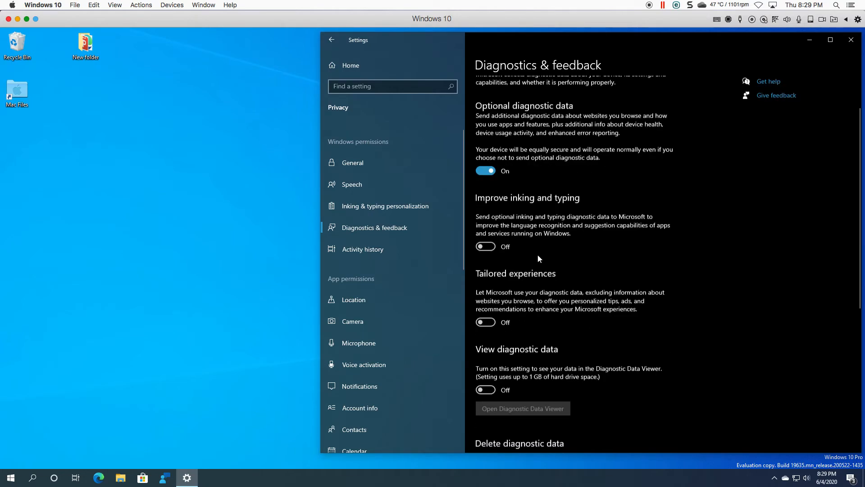
scroll(539, 263, up, 1)
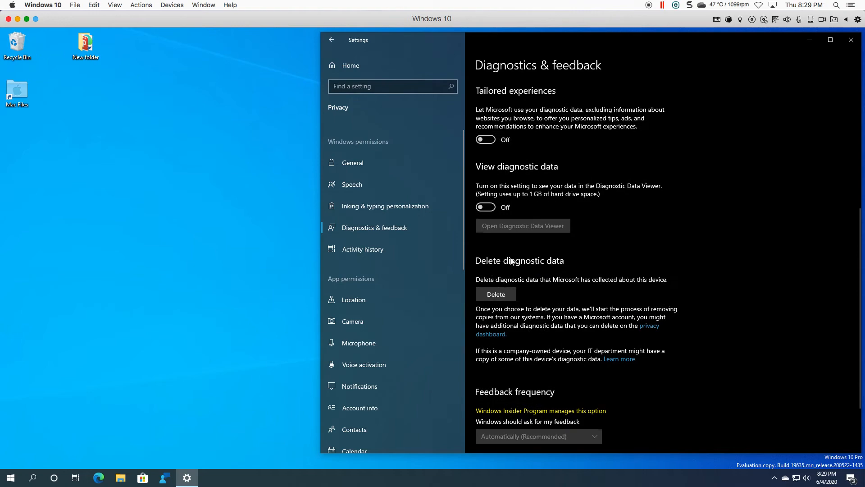
scroll(550, 272, up, 3)
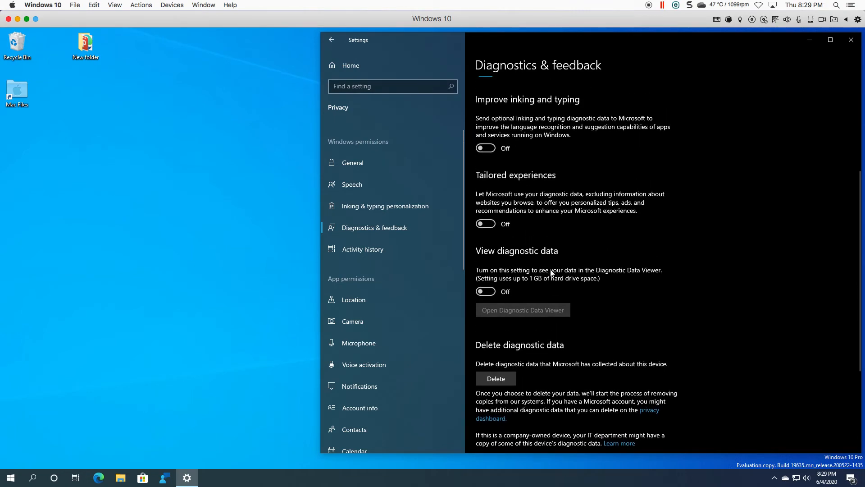
scroll(553, 253, up, 1)
scroll(554, 256, down, 5)
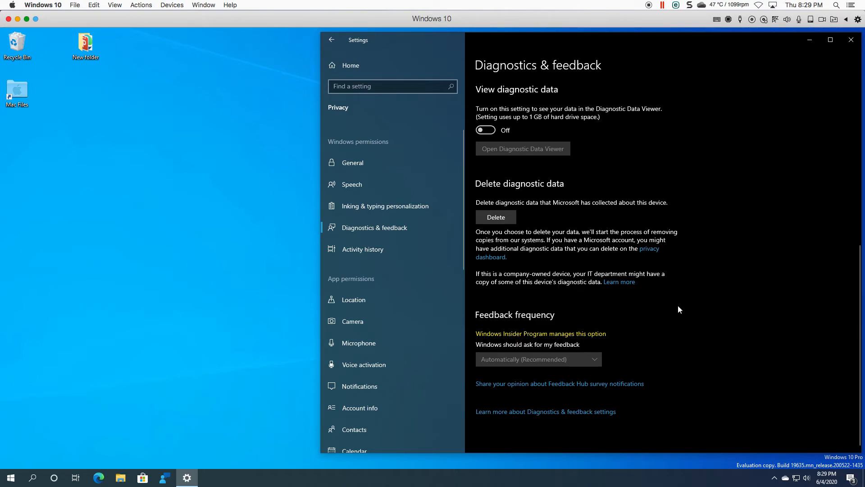
scroll(678, 306, up, 10)
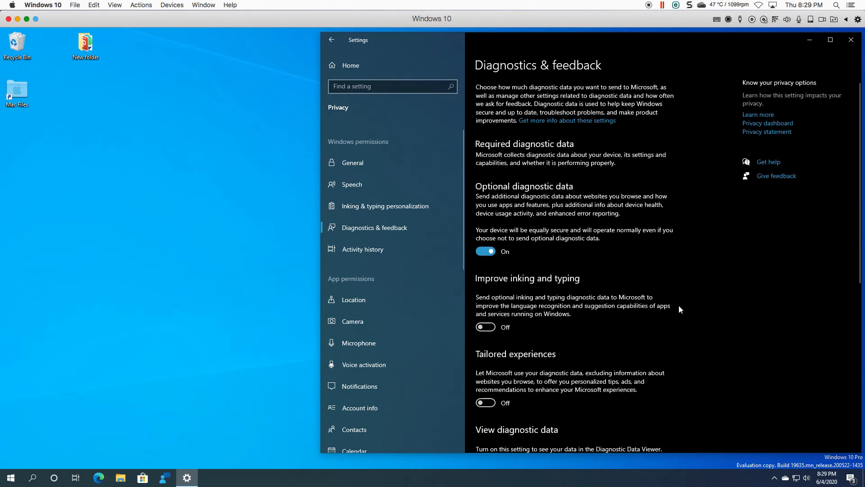
- Open the Activity history page and follow the link to manage Microsoft account activity data in the browser
click(364, 248)
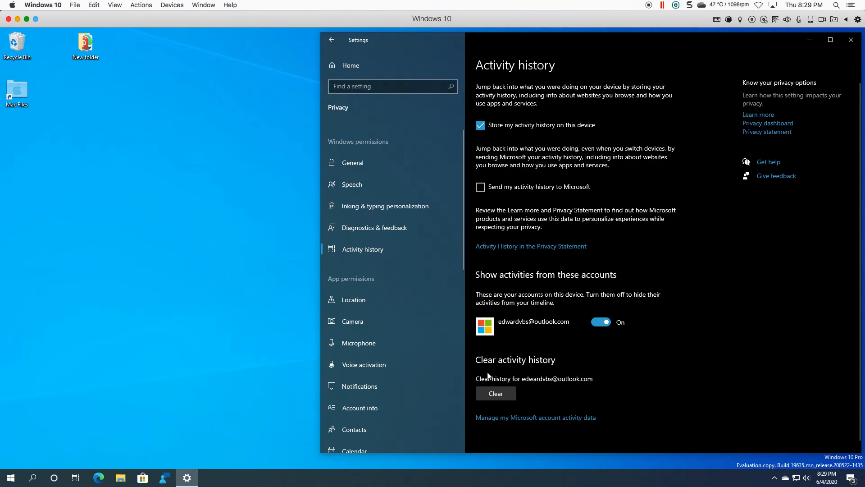
scroll(590, 418, down, 1)
click(519, 411)
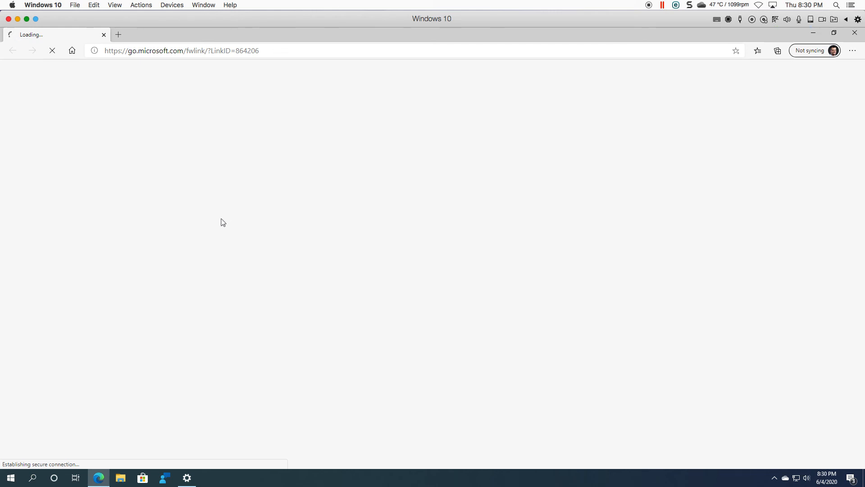
mouse_move(187, 476)
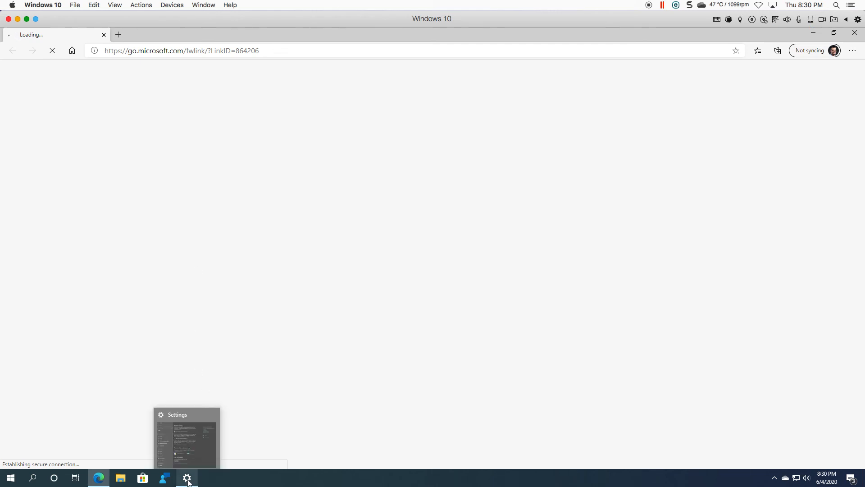